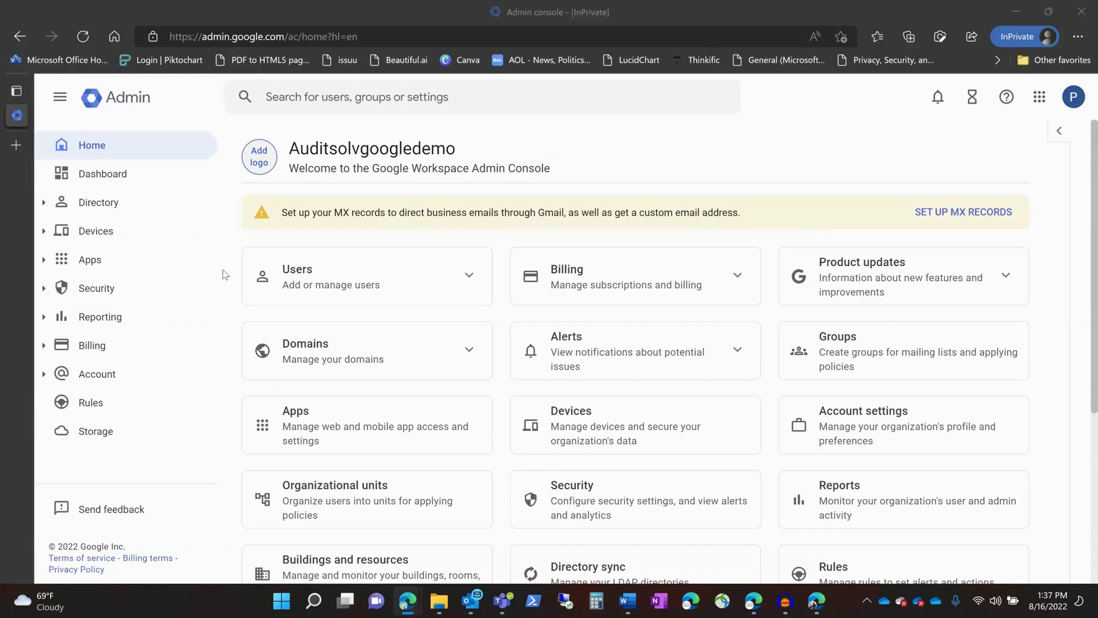
# Step: Open the Chrome Users & browsers settings under Devices in the Admin console
pyautogui.click(44, 233)
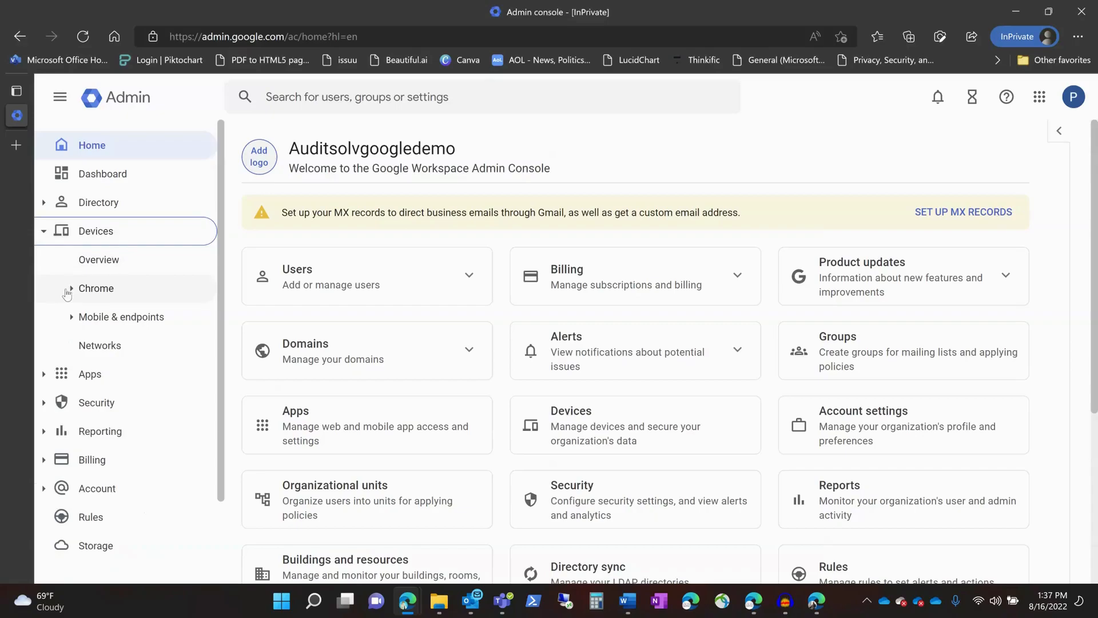
pyautogui.click(72, 292)
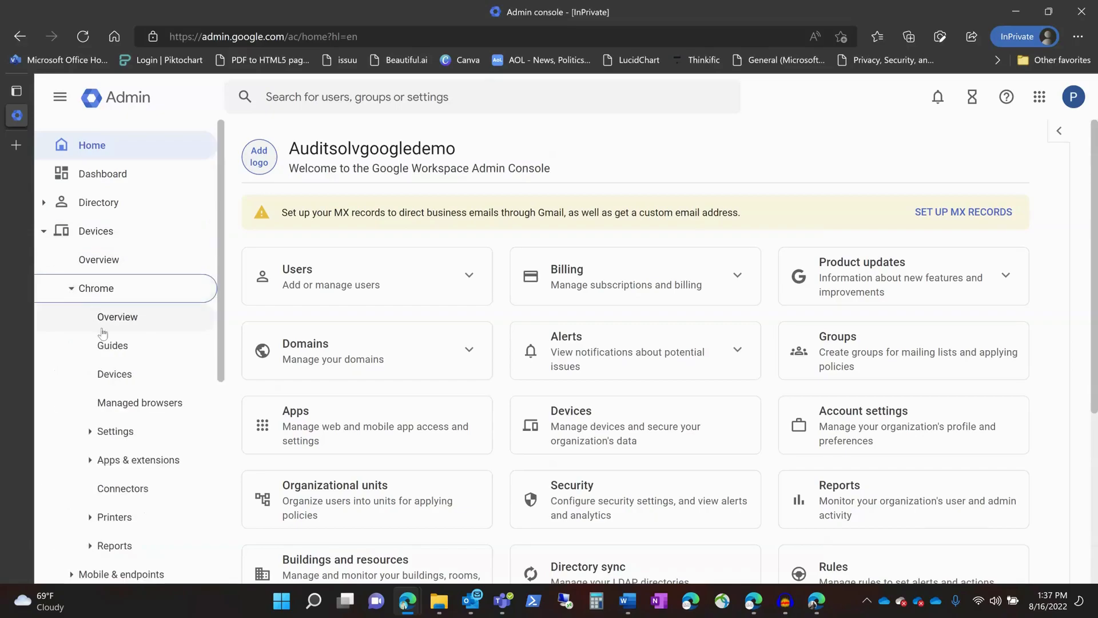
pyautogui.click(94, 436)
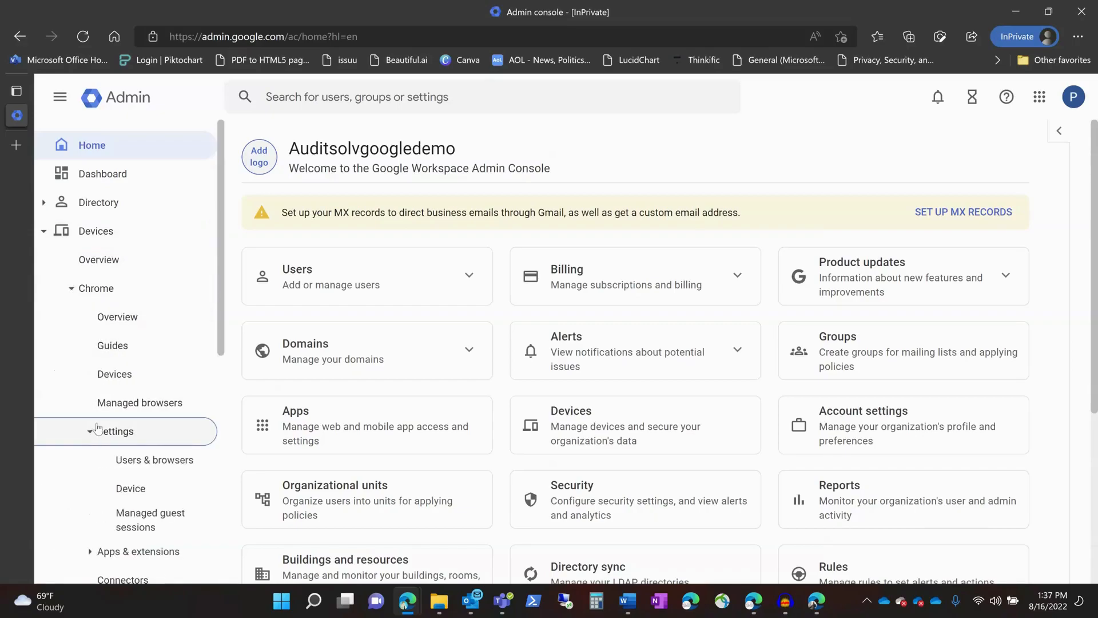
pyautogui.click(155, 467)
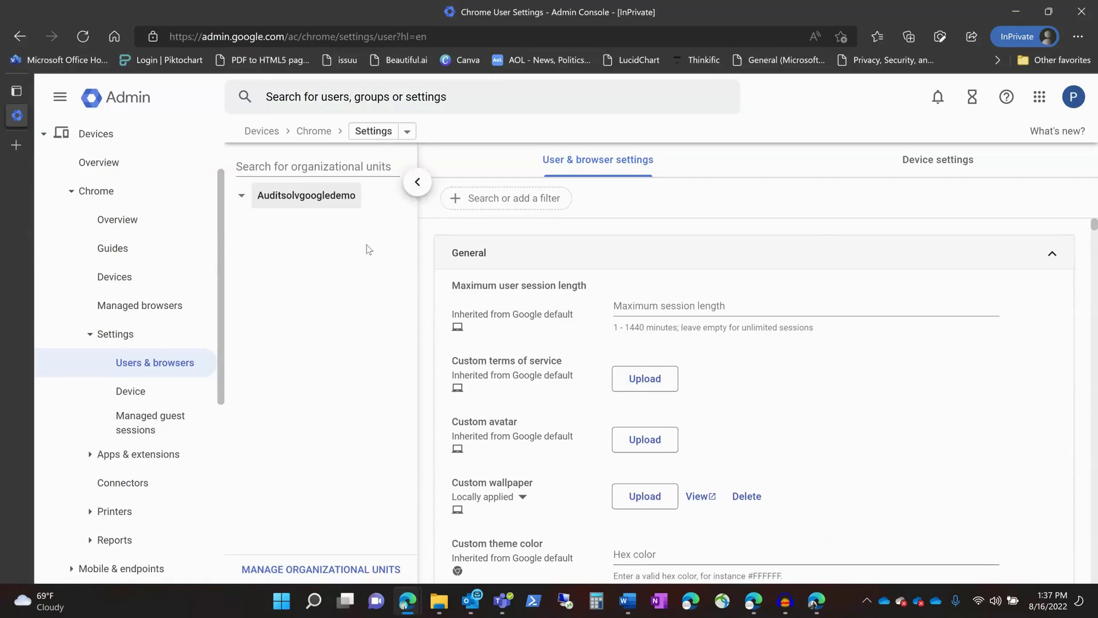
# Step: Hide the organization tree and set the Startup Home button policy to Always show "Home" button
pyautogui.click(421, 182)
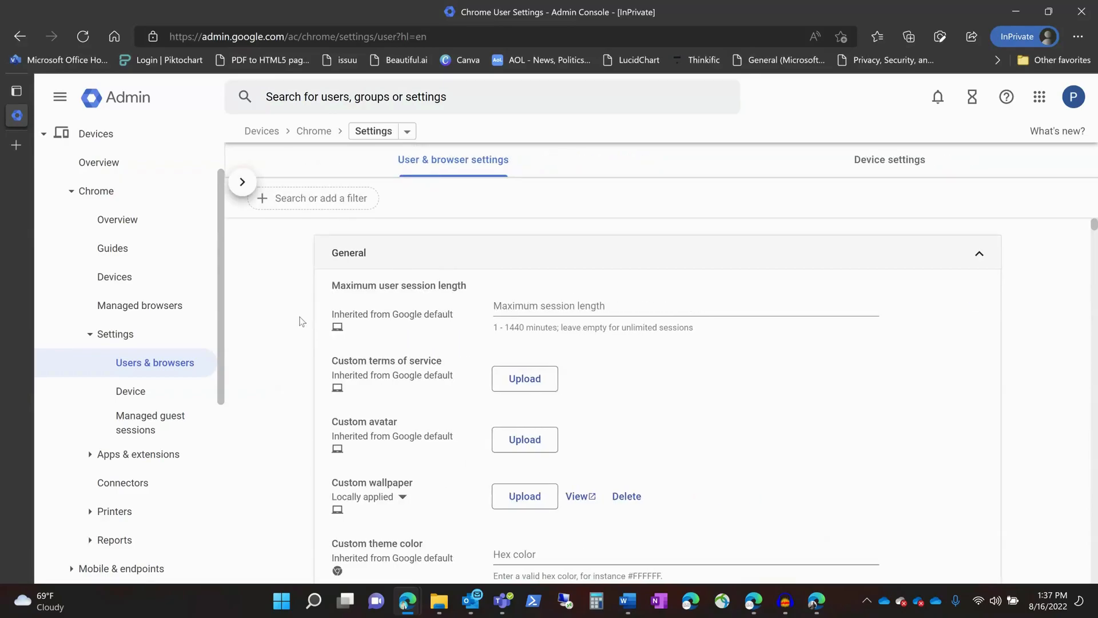
pyautogui.scroll(-20, 302, 321)
pyautogui.scroll(-20, 301, 321)
pyautogui.scroll(-20, 301, 321)
pyautogui.scroll(-20, 297, 321)
pyautogui.scroll(-20, 298, 321)
pyautogui.scroll(-20, 298, 321)
pyautogui.scroll(-20, 295, 321)
pyautogui.scroll(-20, 293, 321)
pyautogui.scroll(-20, 293, 320)
pyautogui.scroll(-8, 290, 319)
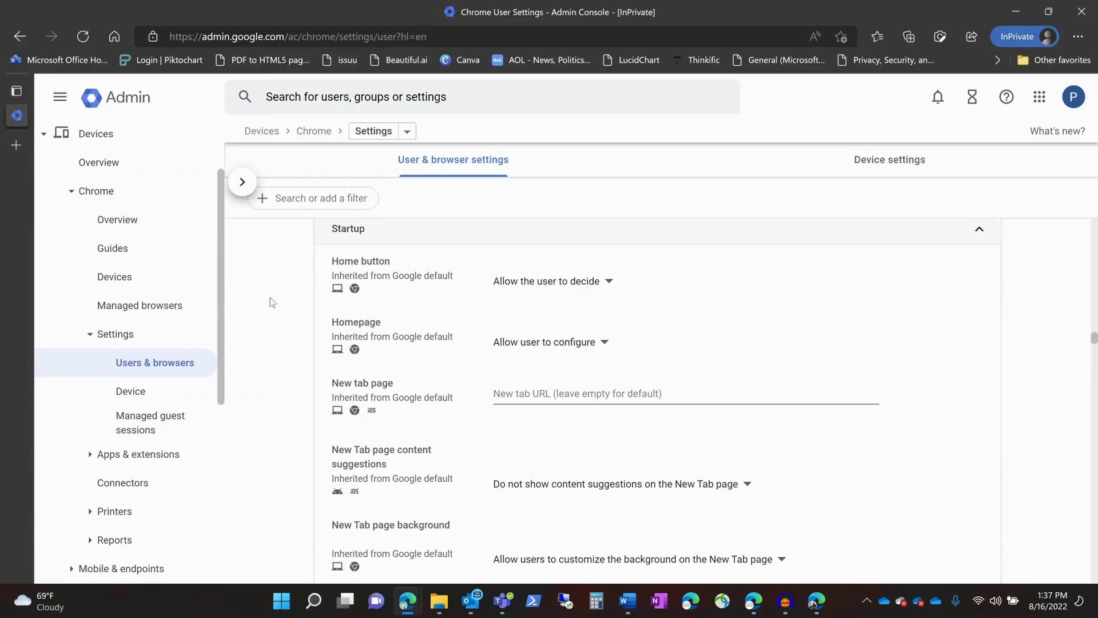
pyautogui.click(585, 289)
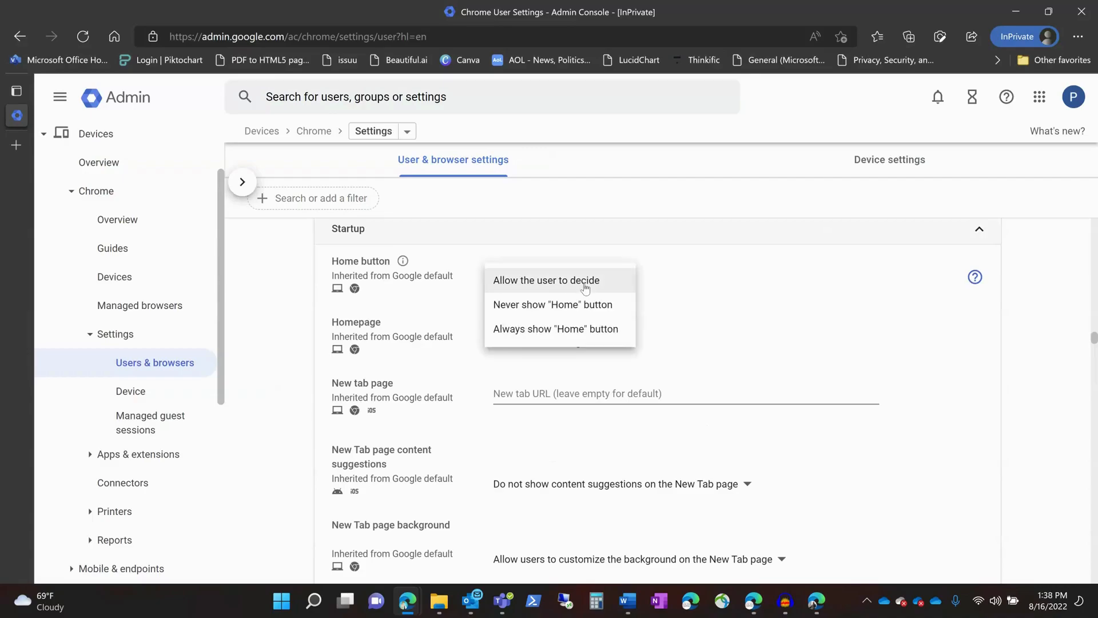
pyautogui.click(557, 329)
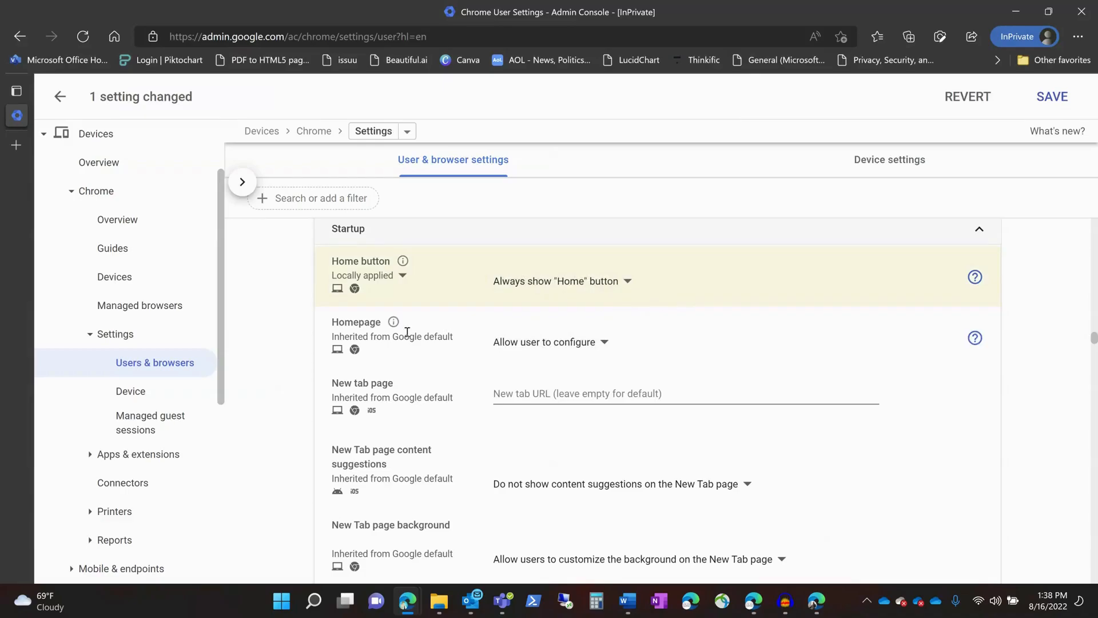
# Step: Set the Homepage to Homepage is always the URL set below, with Google.com as the homepage URL
pyautogui.click(539, 343)
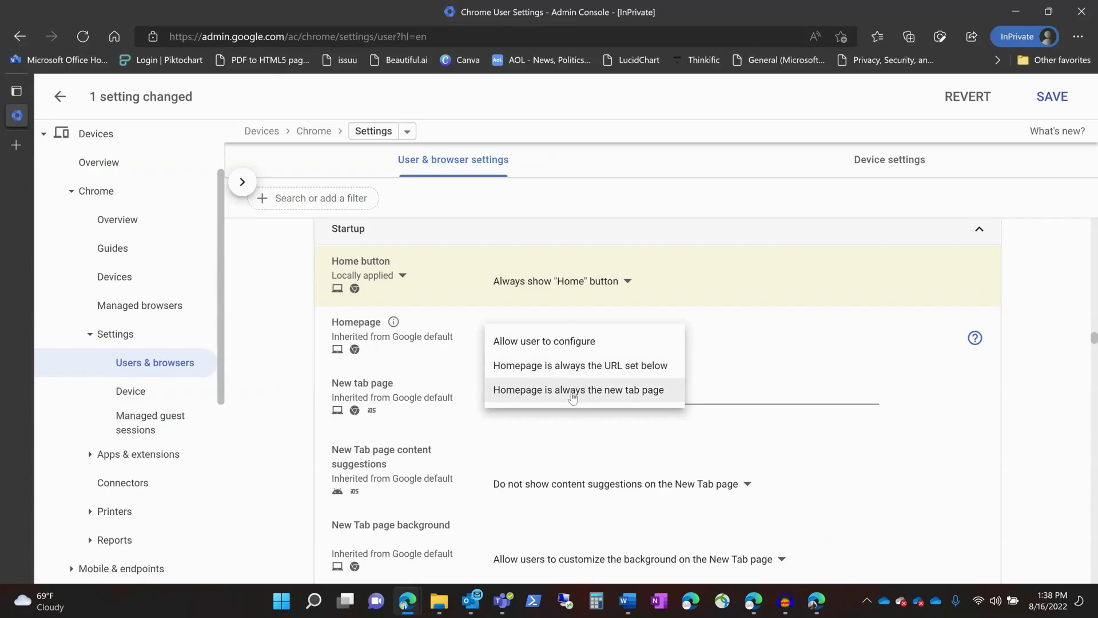
pyautogui.click(575, 370)
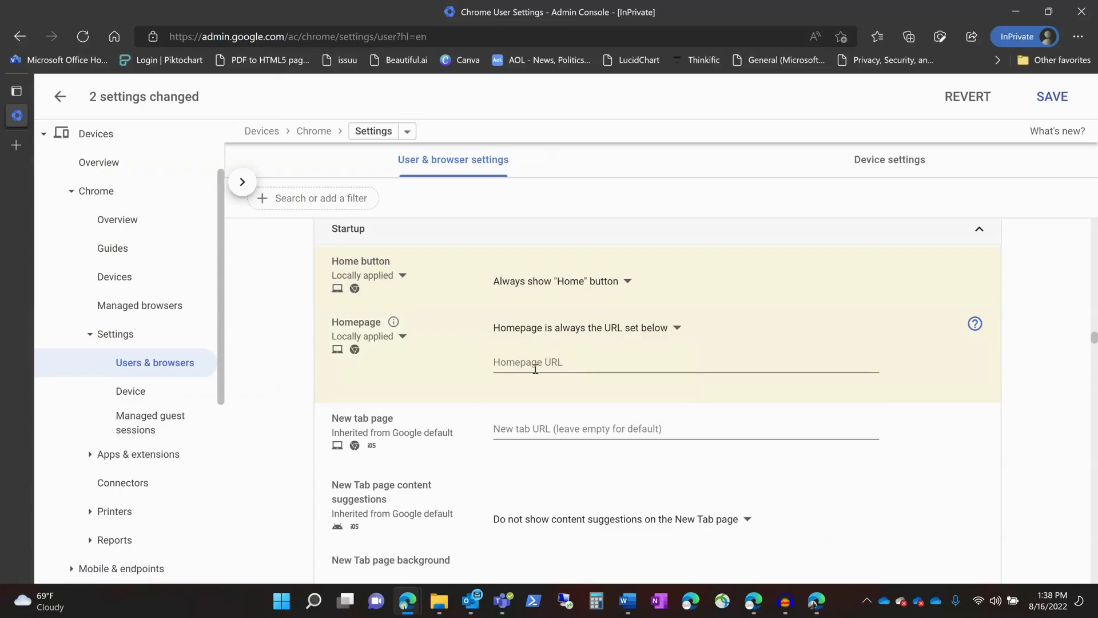
pyautogui.click(536, 369)
pyautogui.write('Google.com')
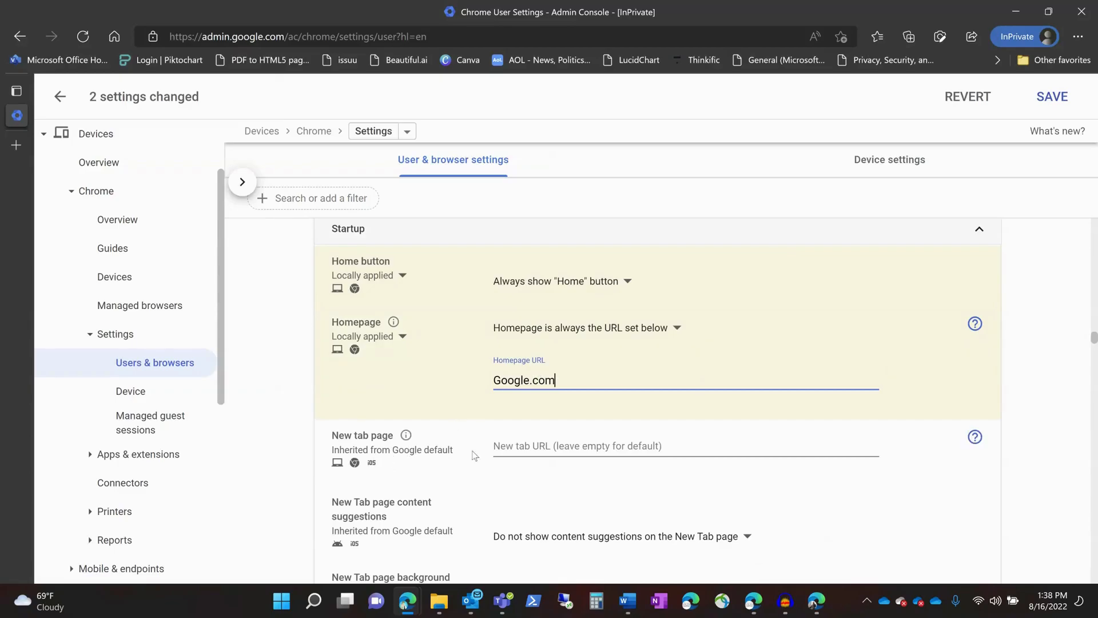
# Step: Set the New tab page URL to Google.com
pyautogui.click(534, 447)
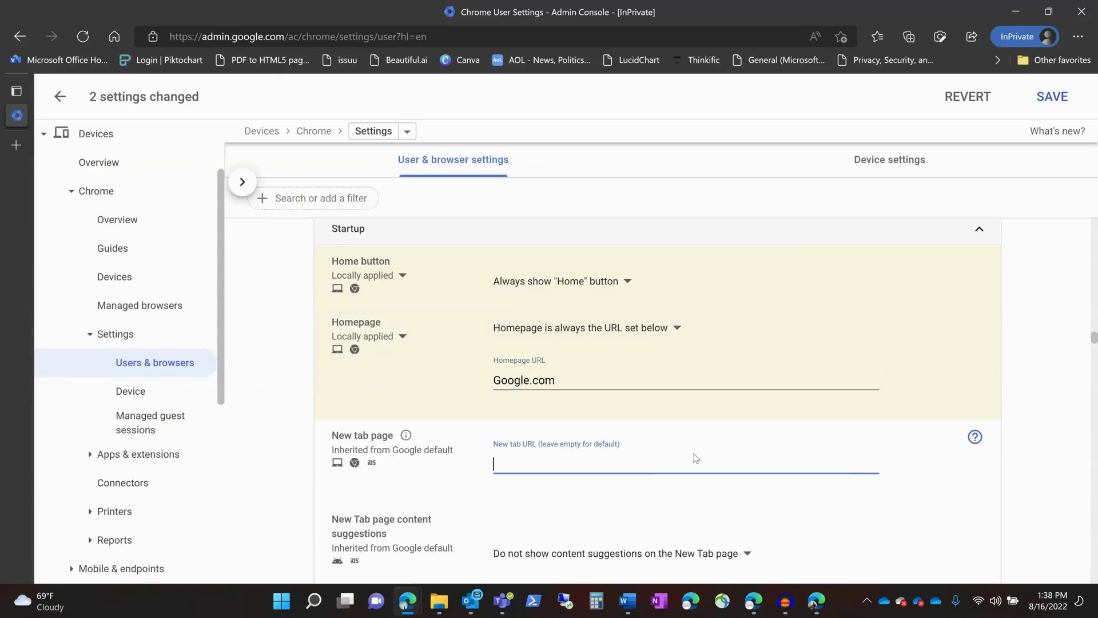
pyautogui.write('Google.com')
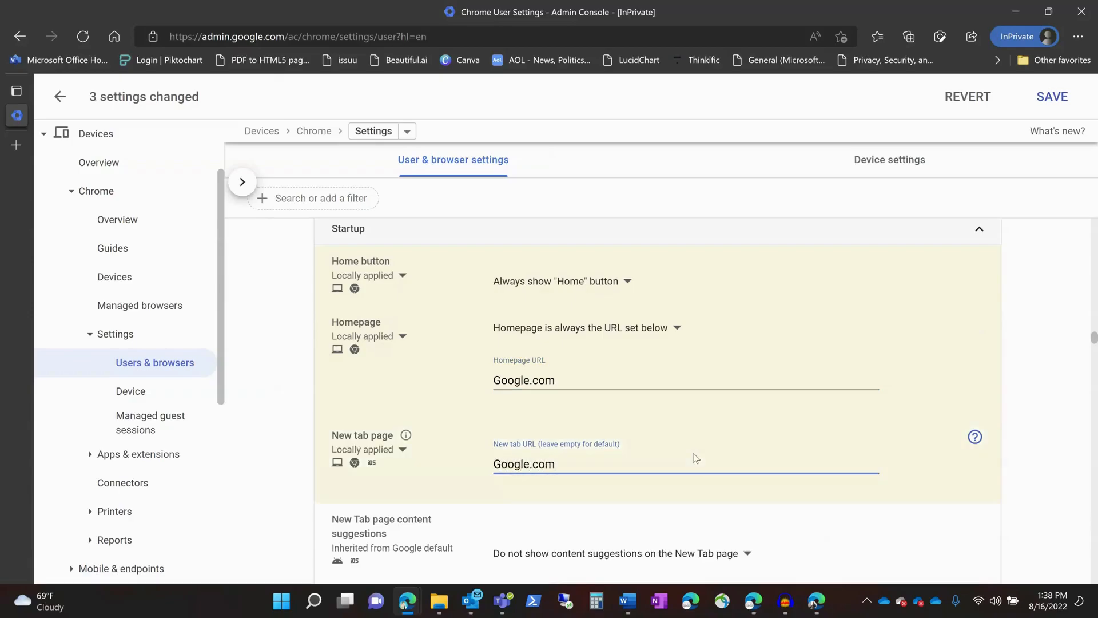
pyautogui.click(628, 520)
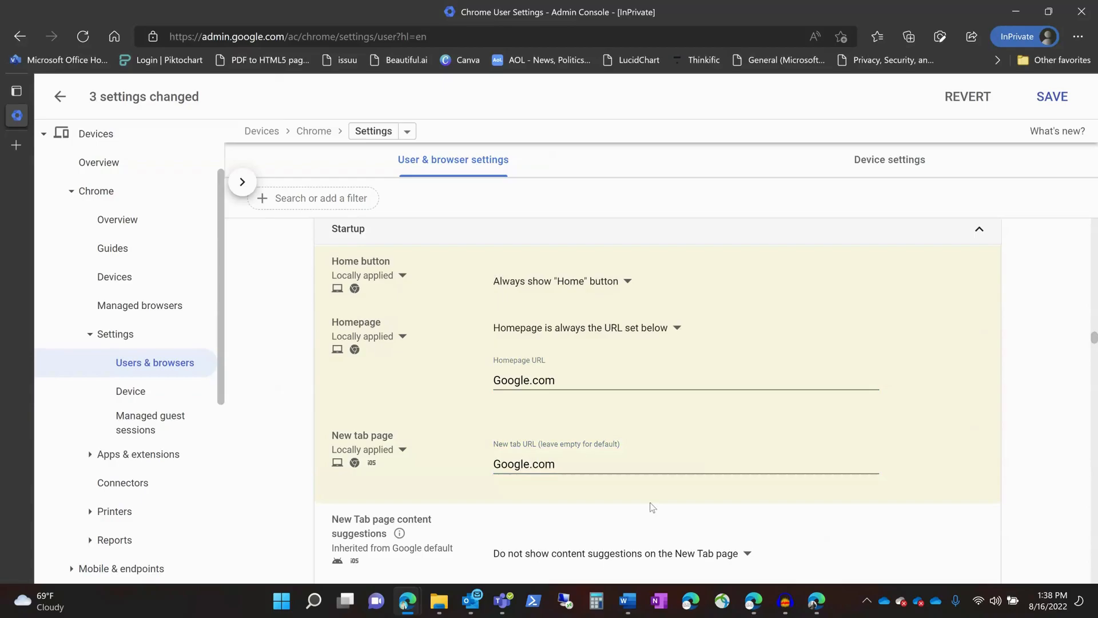
# Step: Set the Pages to load on startup action to Open New Tab page
pyautogui.scroll(-3, 499, 520)
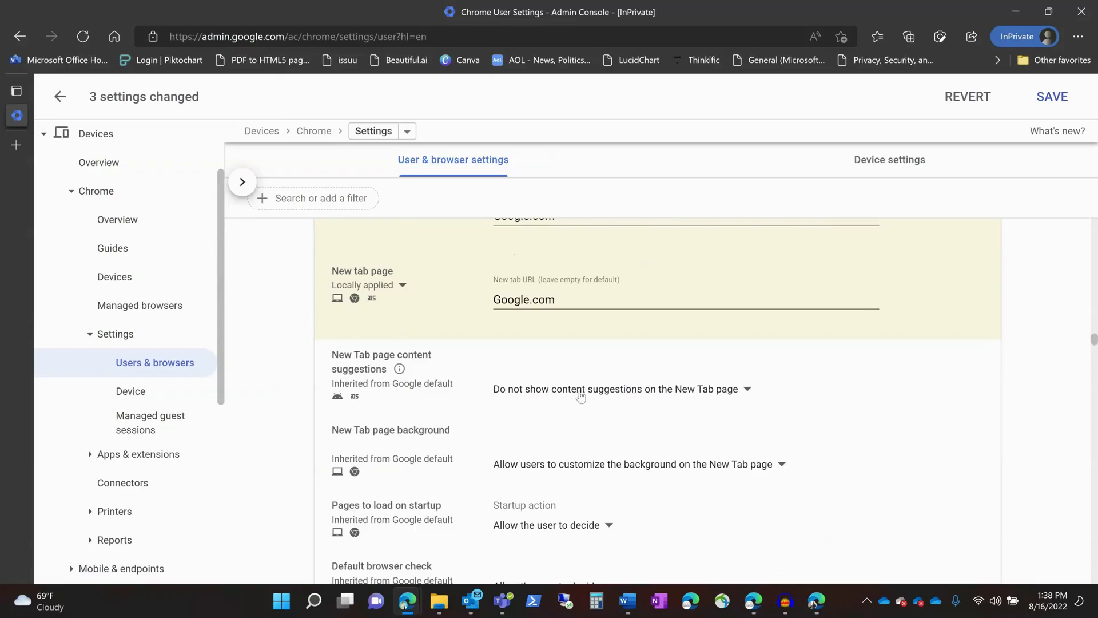
pyautogui.scroll(-1, 496, 434)
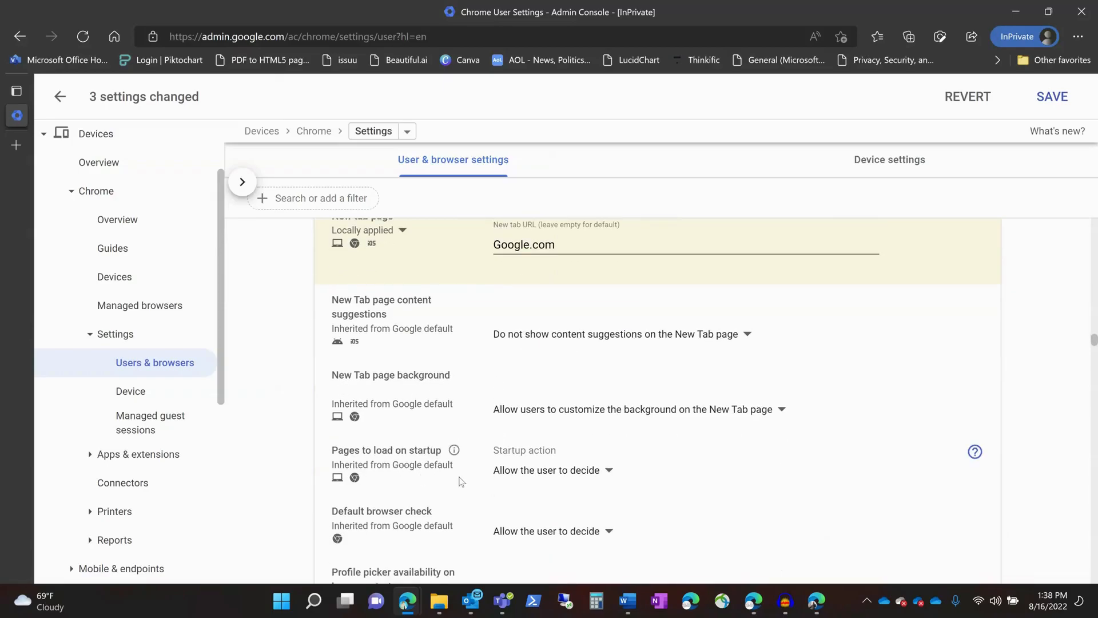
pyautogui.click(534, 476)
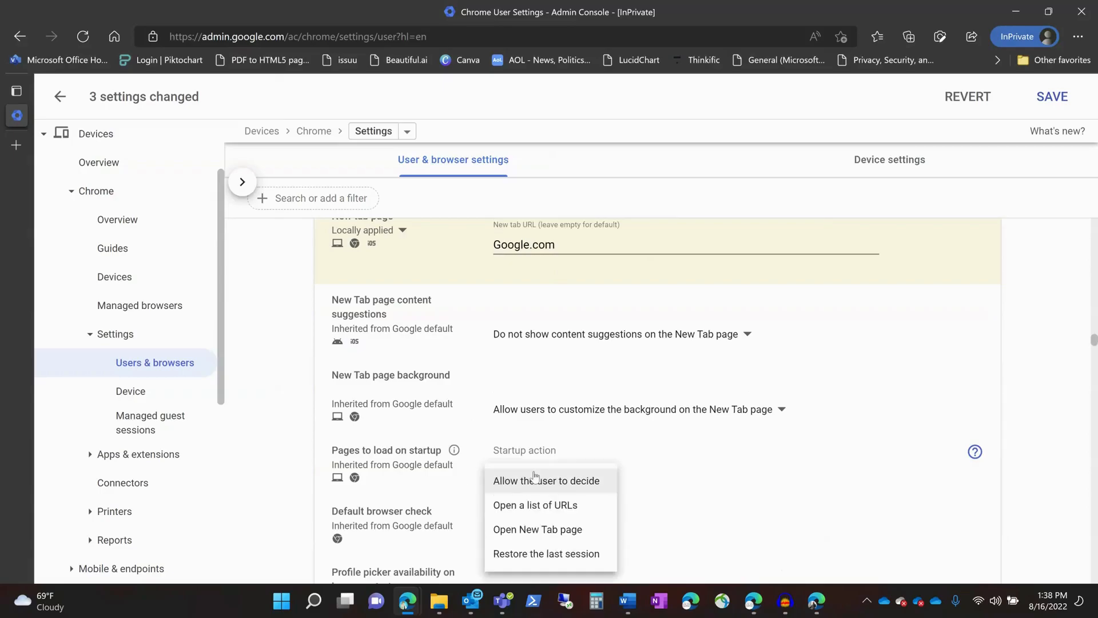
pyautogui.click(575, 530)
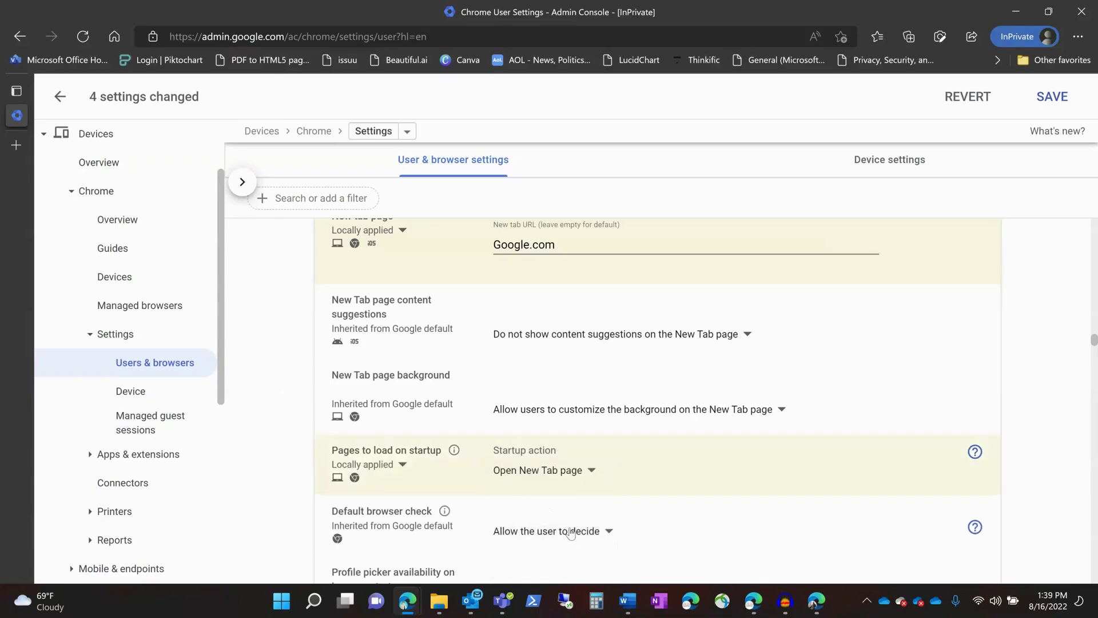
# Step: Set Default browser check to prevent Chrome from checking whether it is the default browser
pyautogui.scroll(-2, 678, 516)
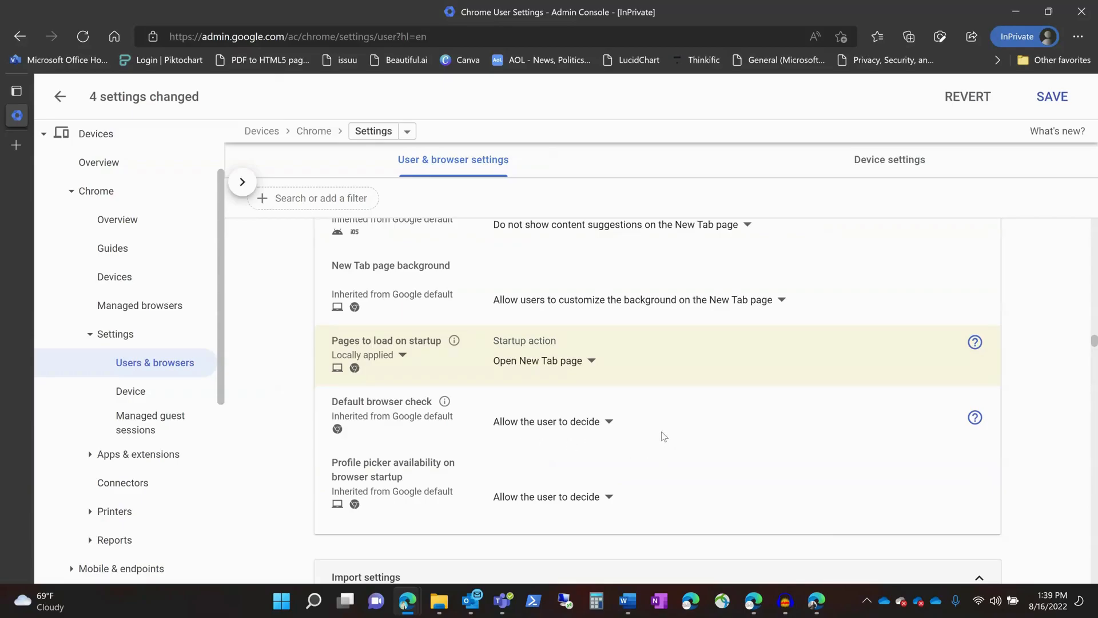
pyautogui.click(595, 423)
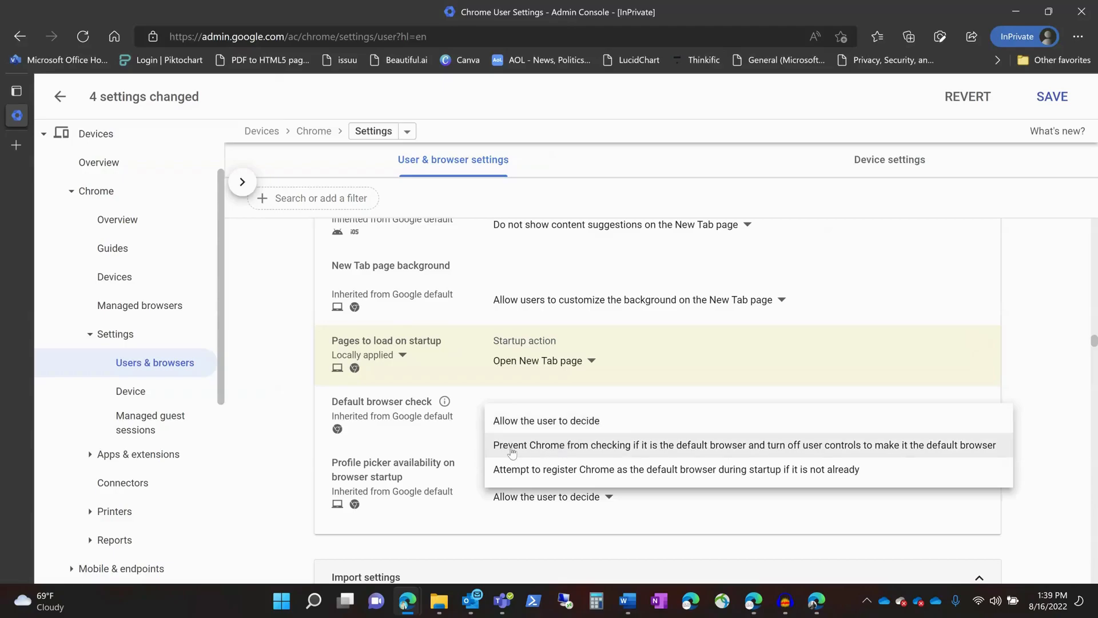
pyautogui.click(700, 452)
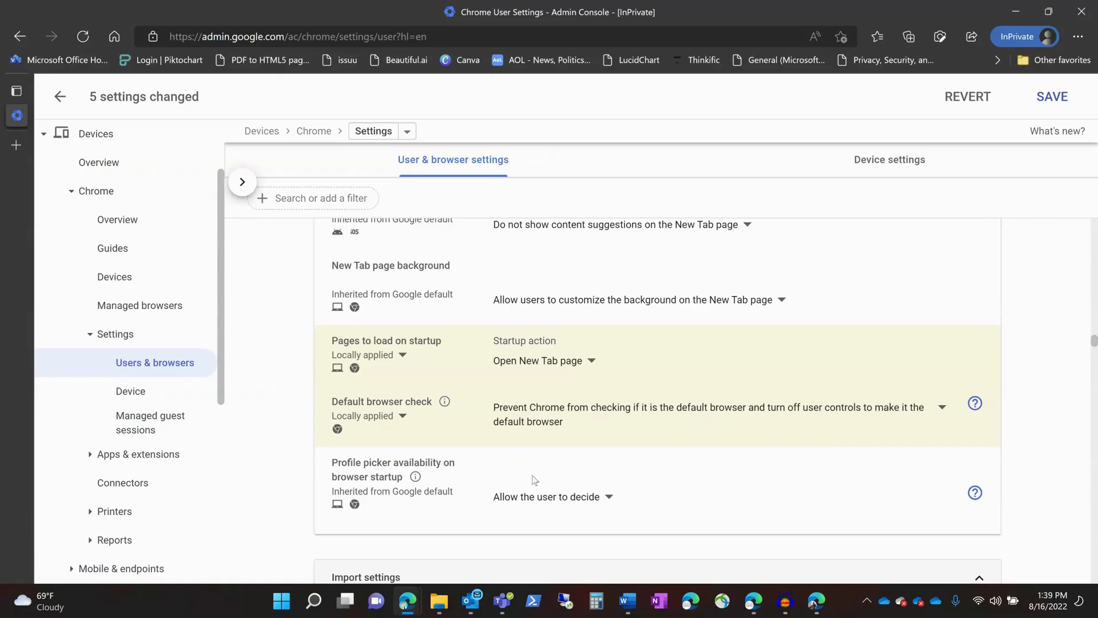
# Step: Set Profile picker availability on browser startup to Do not show profile picker at browser startup
pyautogui.click(553, 498)
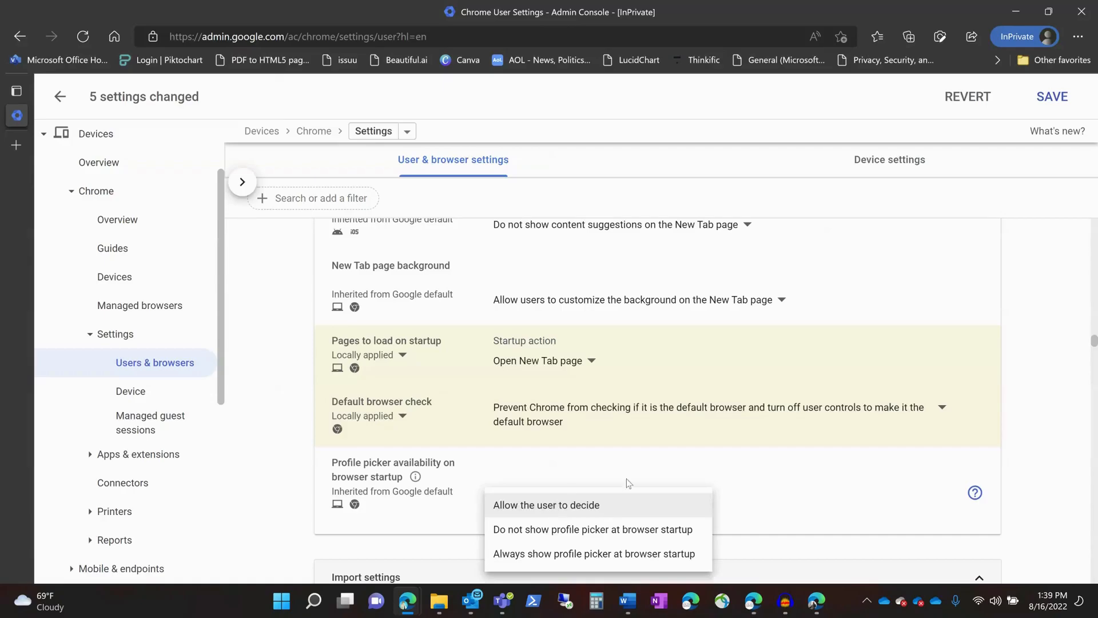
pyautogui.click(608, 531)
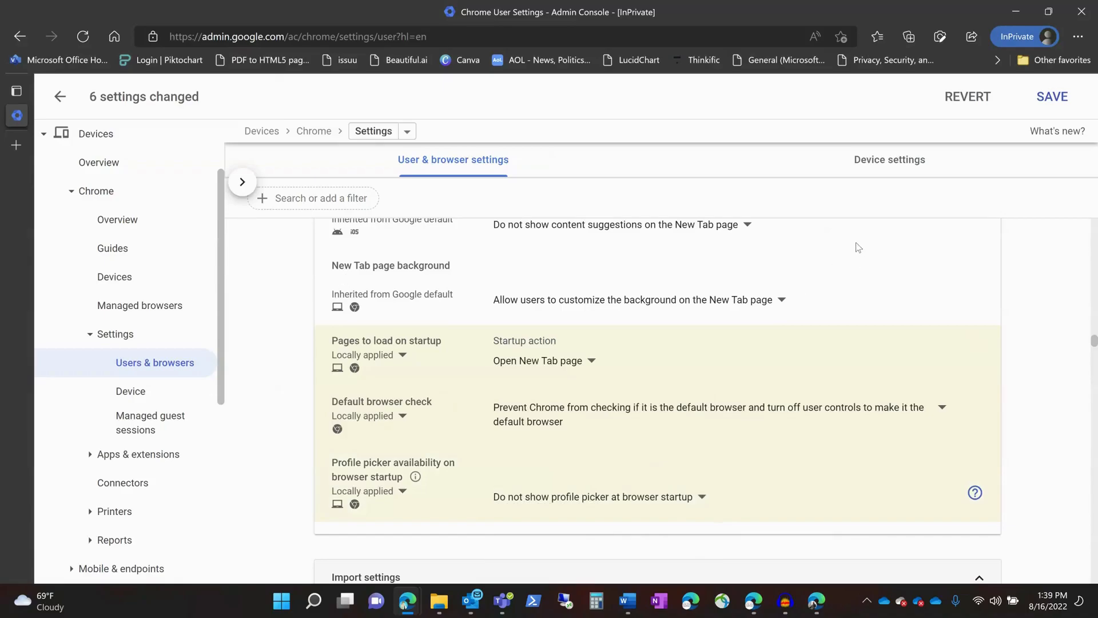
# Step: Save all the changed Chrome user and browser settings
pyautogui.scroll(5, 583, 377)
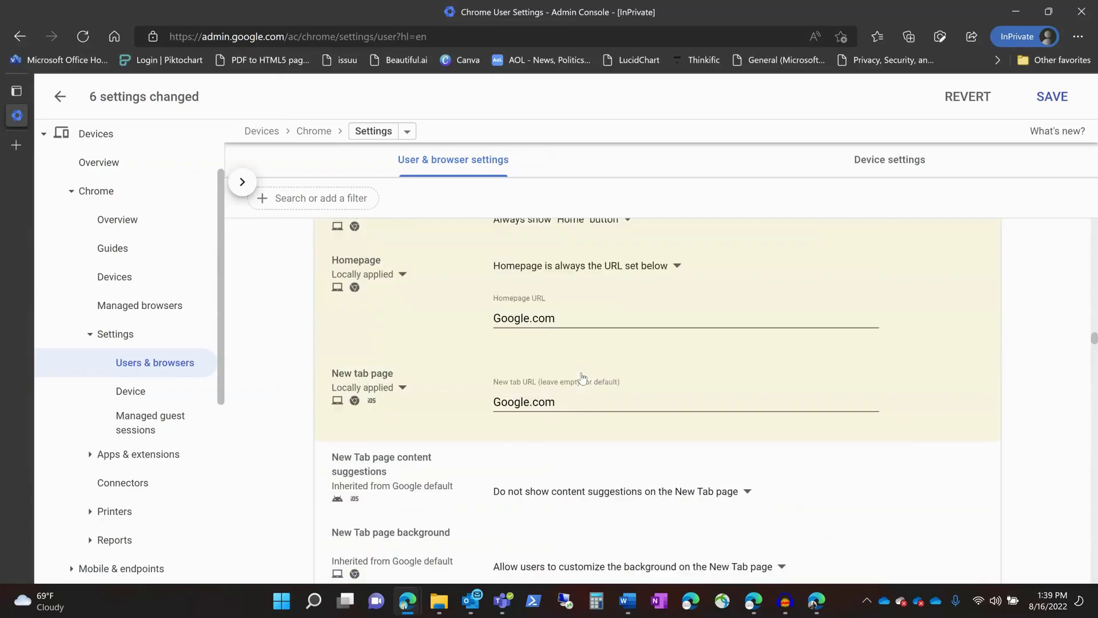
pyautogui.scroll(2, 584, 378)
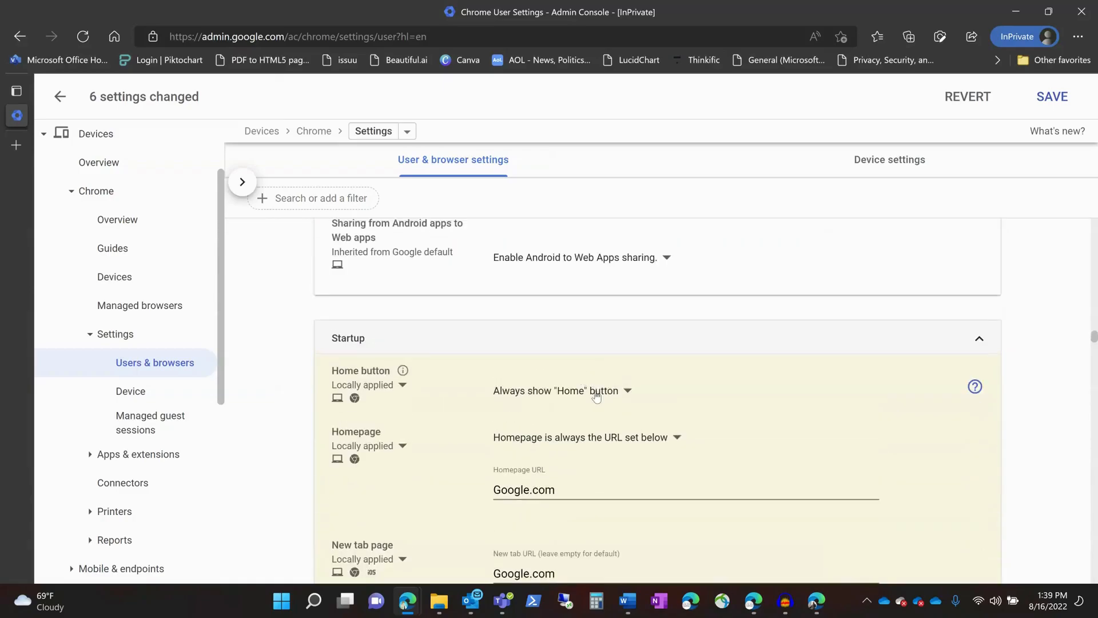
pyautogui.click(1049, 96)
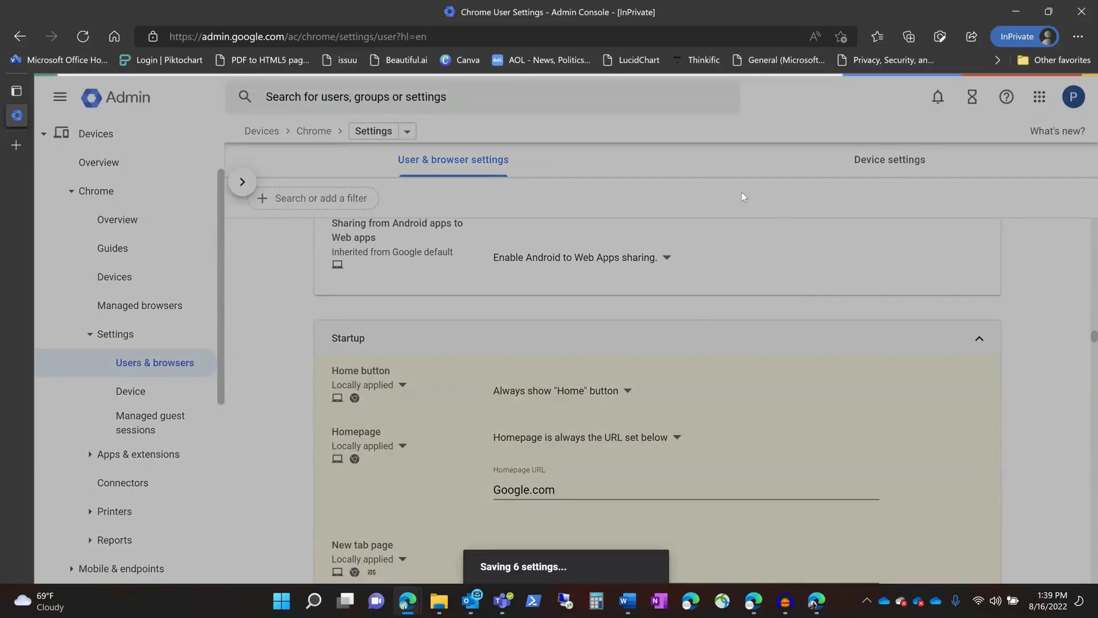